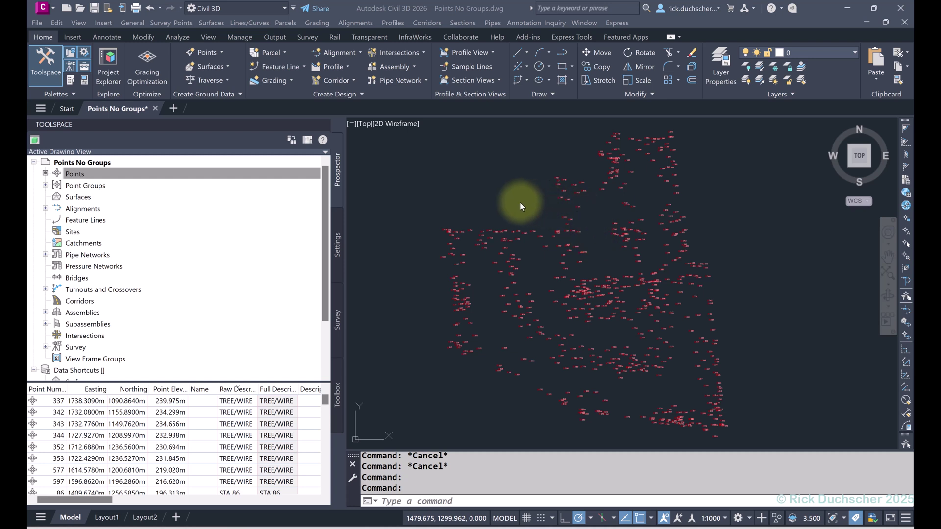
# Sort the Prospector point list by point number so it starts at point 1, briefly trying elevation order.
pyautogui.click(77, 177)
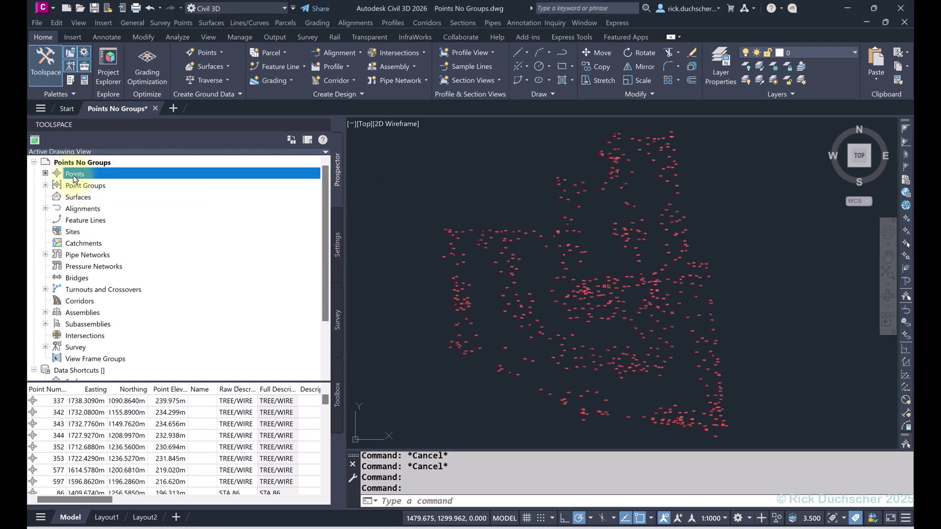
pyautogui.click(55, 390)
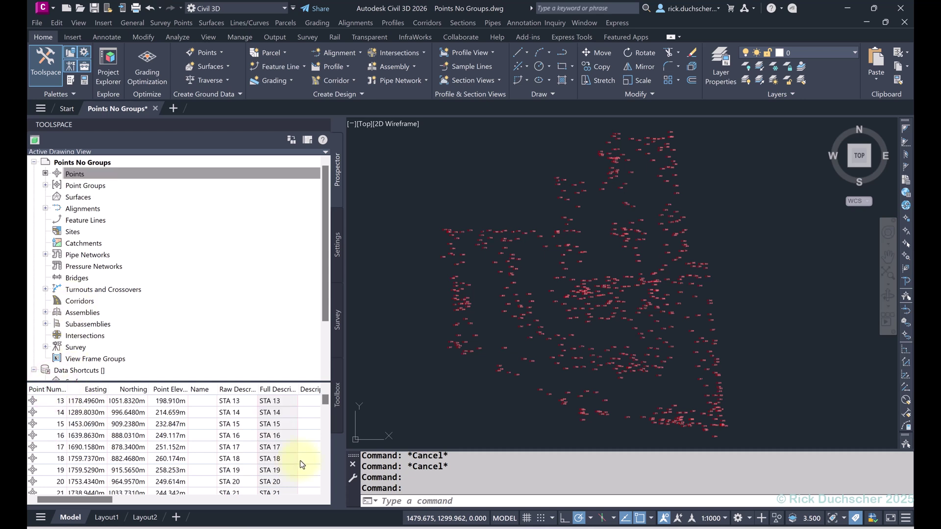
pyautogui.moveTo(326, 399); pyautogui.dragTo(326, 390)
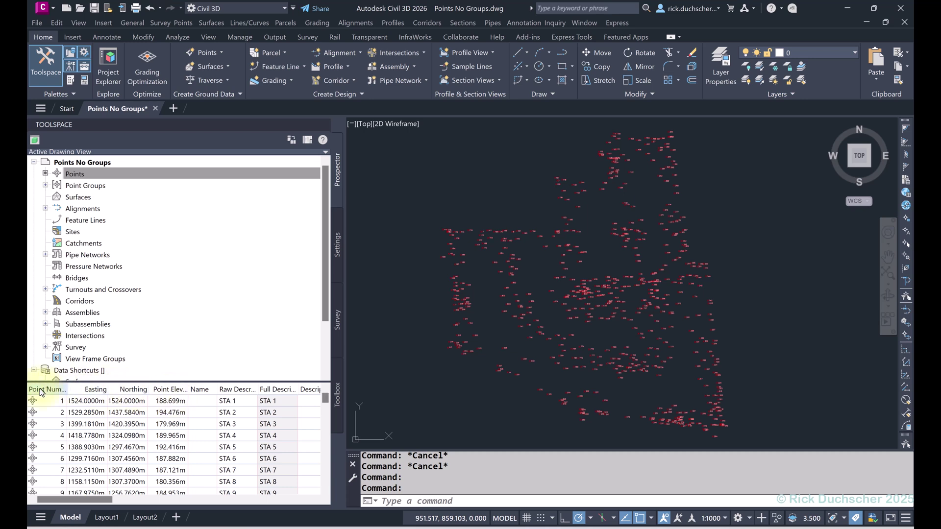
pyautogui.click(166, 390)
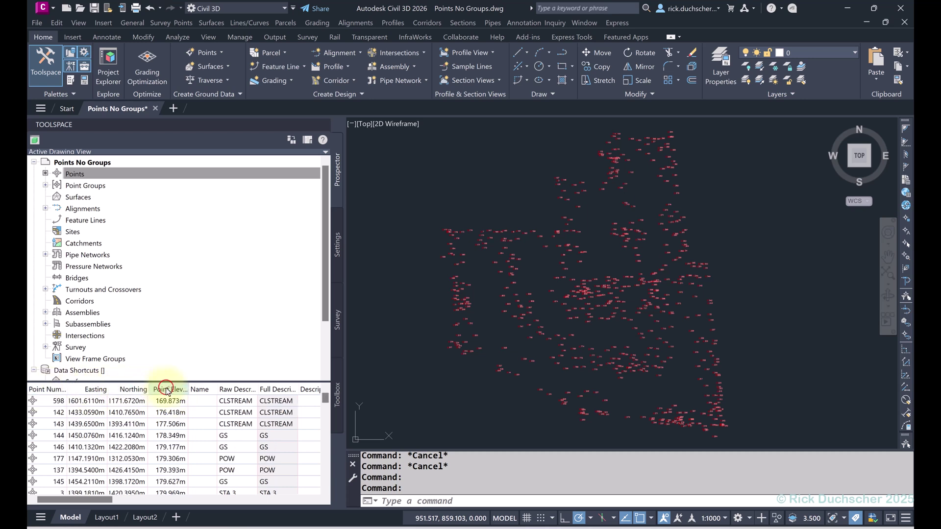
pyautogui.click(58, 389)
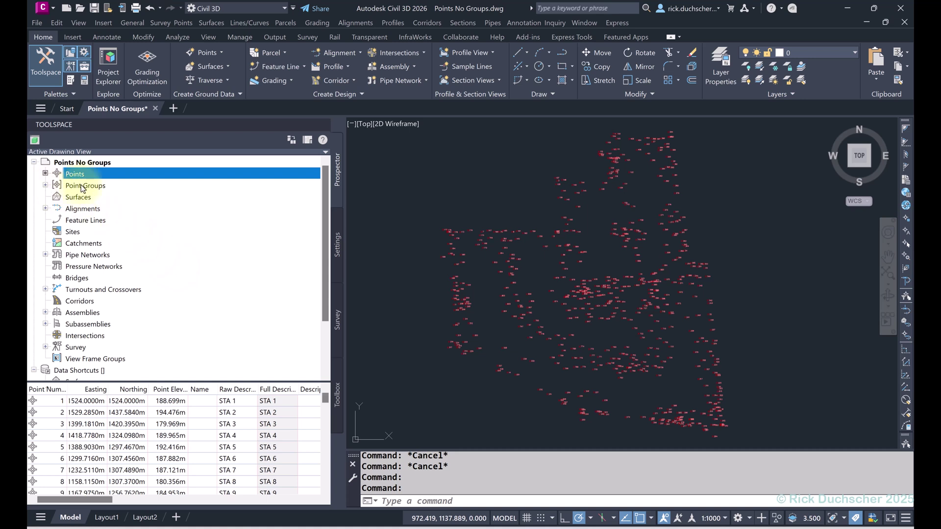
# Expand Point Groups and inspect _All Points (600 points) and STATIONS (16 points).
pyautogui.click(58, 185)
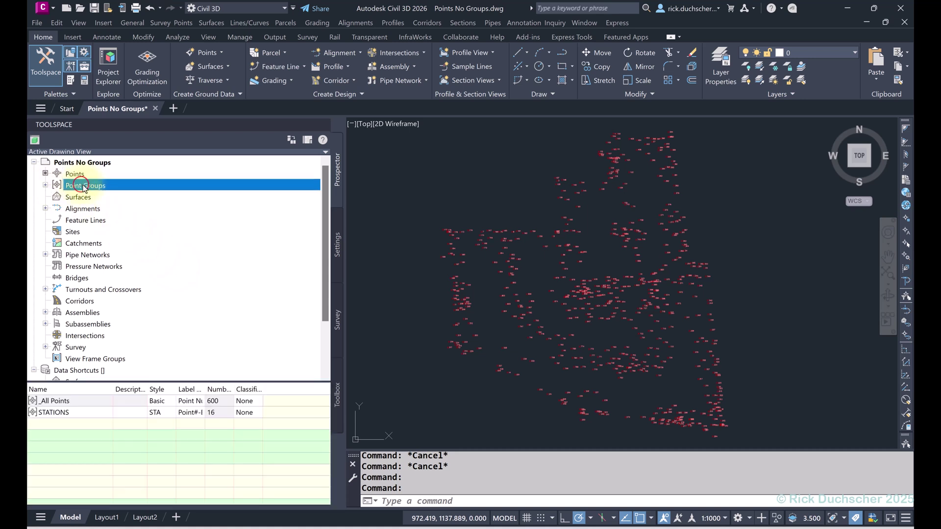
pyautogui.click(45, 186)
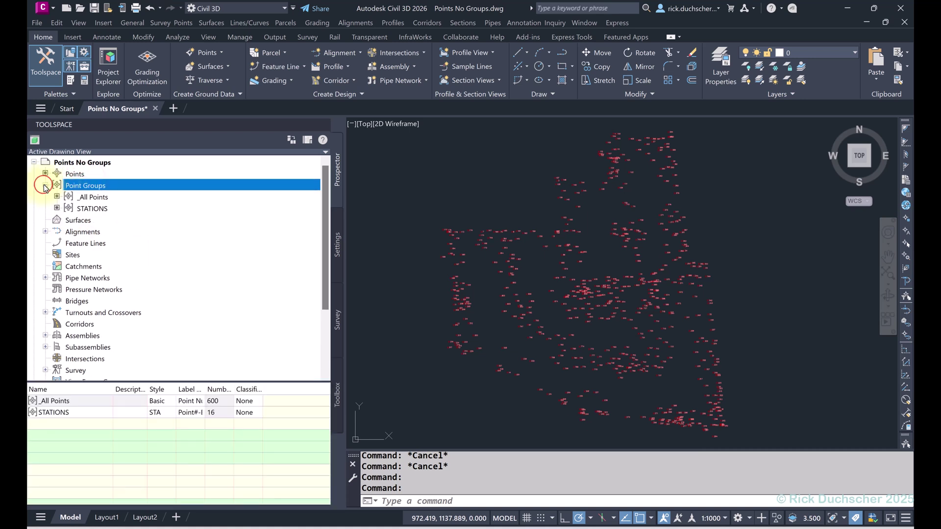
pyautogui.click(89, 197)
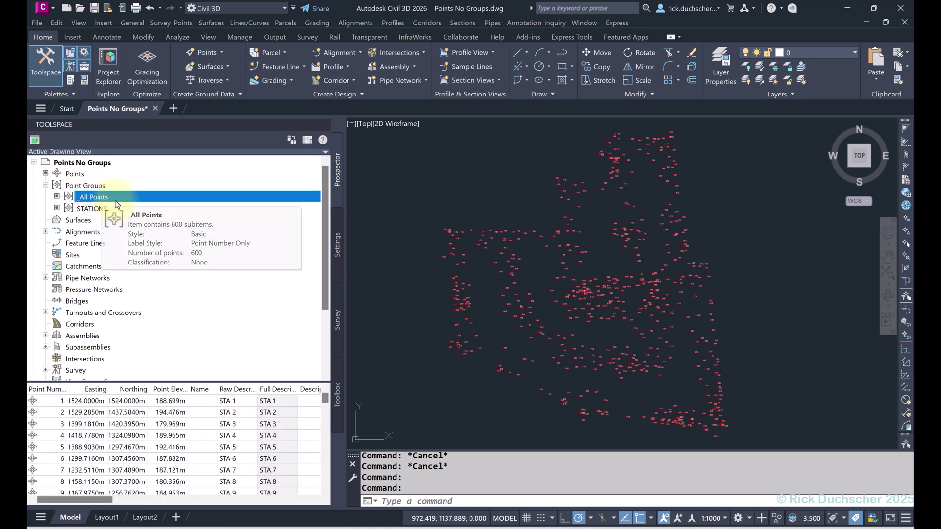
pyautogui.moveTo(123, 204)
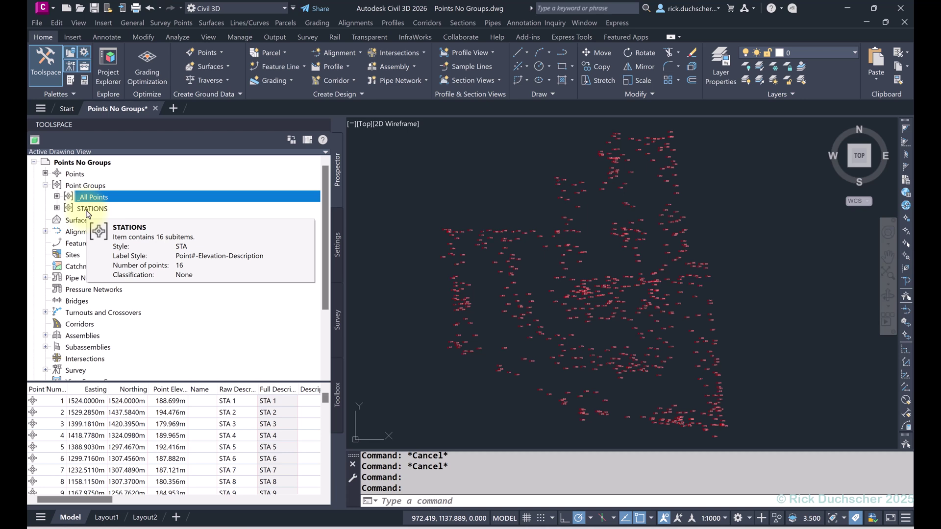
pyautogui.click(100, 184)
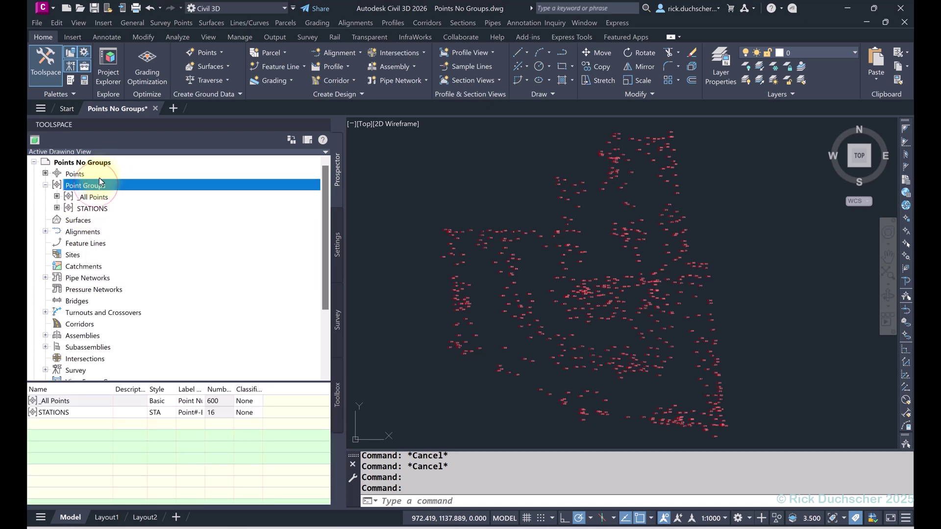
# Create a new point group and name it 'Points 1-10'.
pyautogui.rightClick(100, 185)
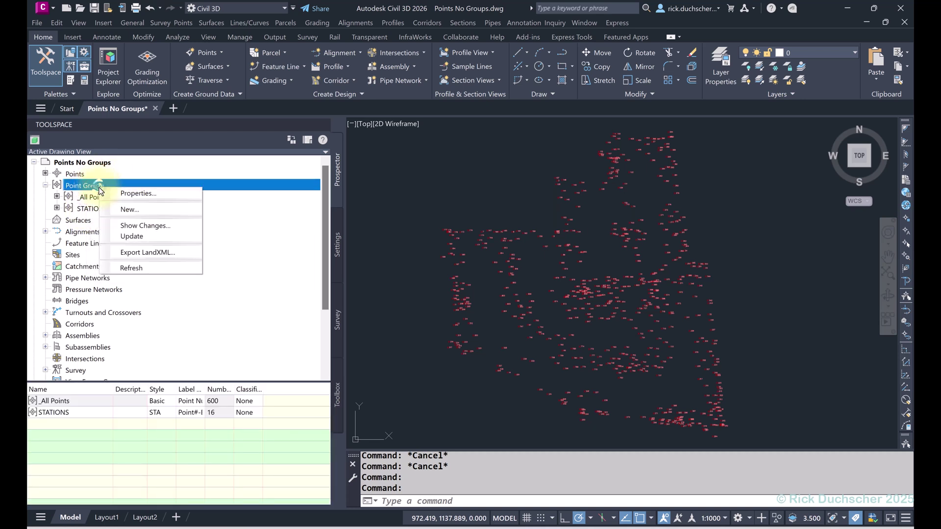
pyautogui.click(134, 209)
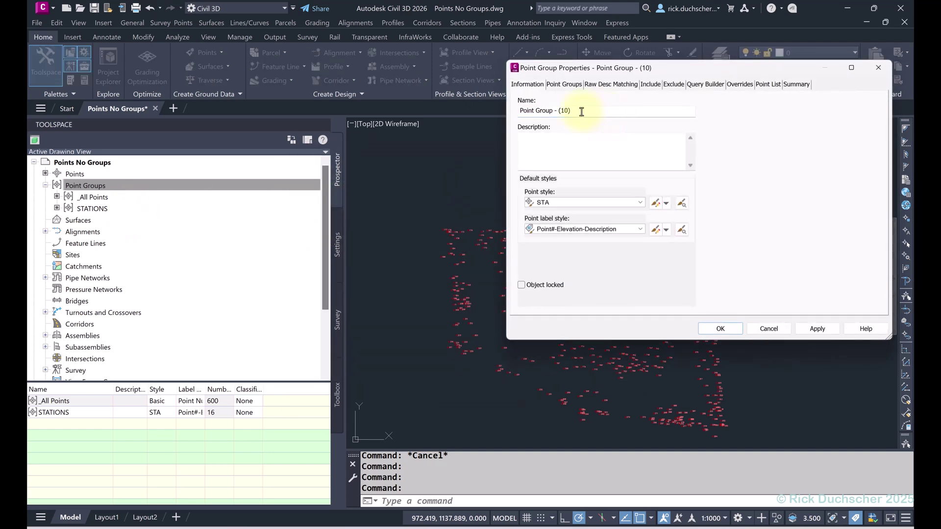
pyautogui.tripleClick(581, 111)
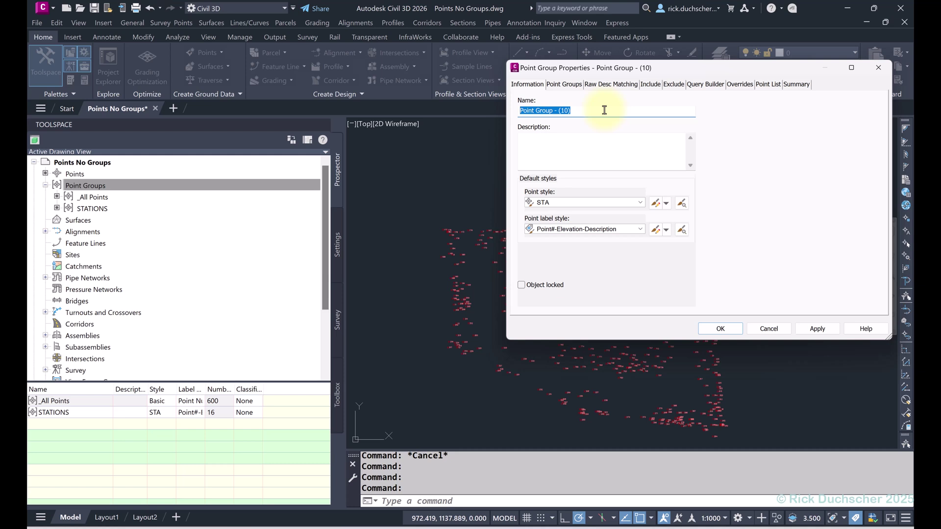
pyautogui.write('Points 1-10')
pyautogui.click(565, 202)
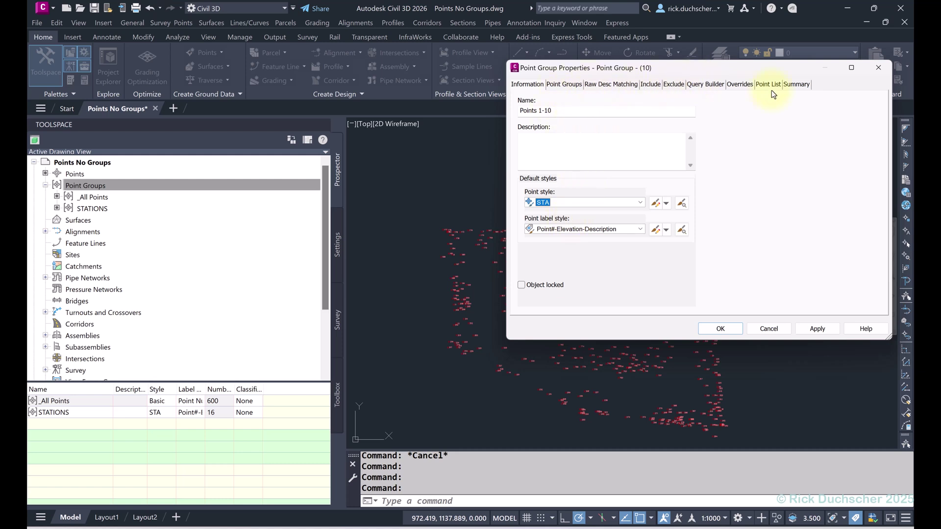
# Look through the Point Groups and Raw Desc Matching tabs, ending on the Include criteria.
pyautogui.click(720, 92)
pyautogui.click(661, 101)
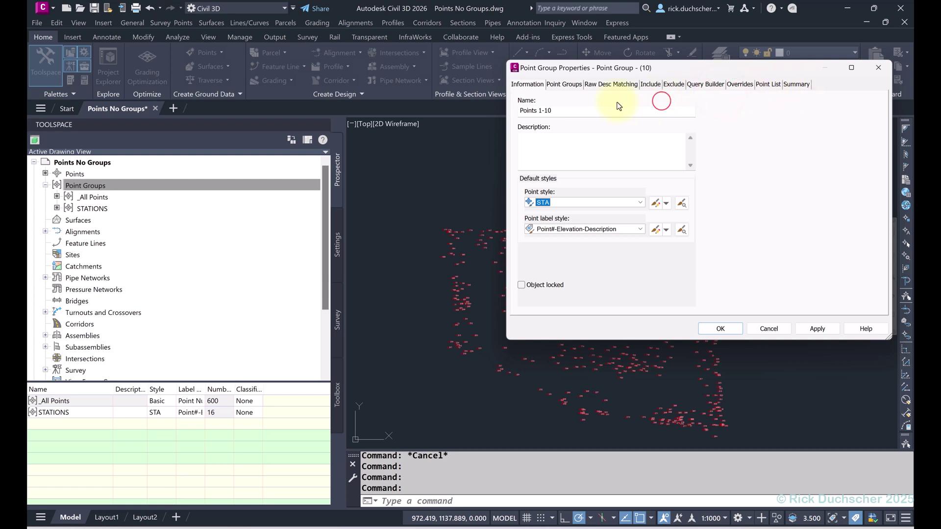
pyautogui.click(560, 86)
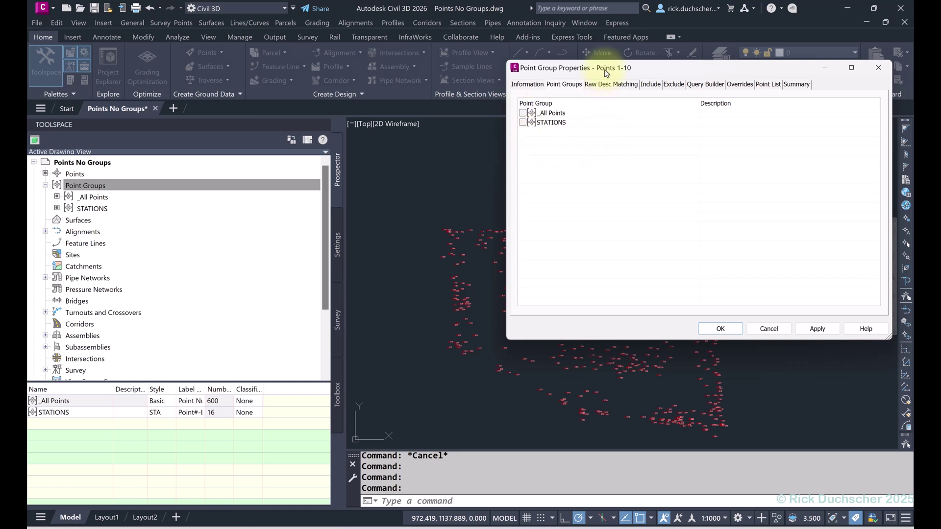
pyautogui.click(620, 85)
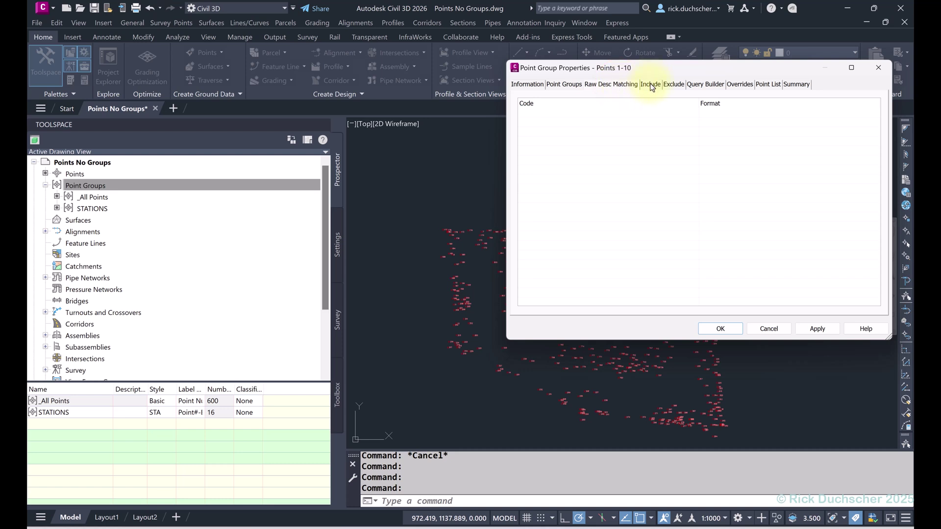
pyautogui.click(651, 86)
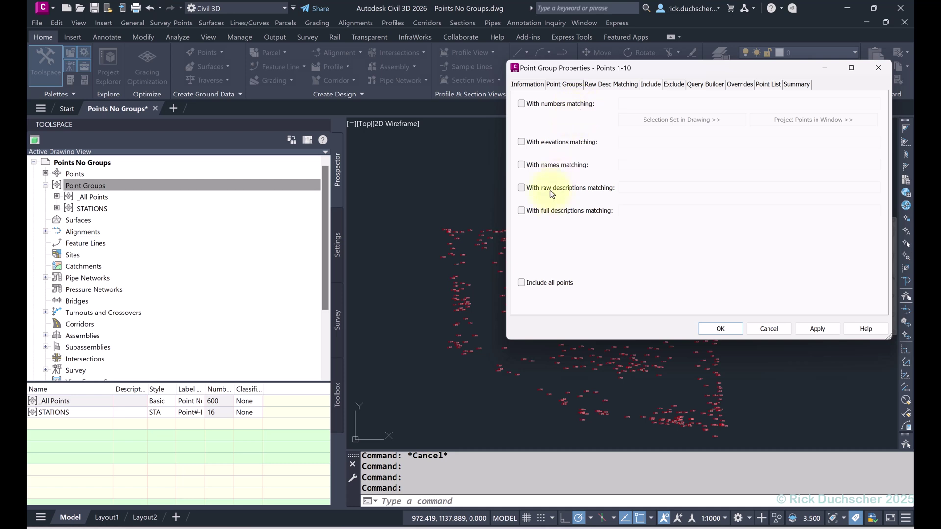
# Check With numbers matching, enter the range 1-10 and apply it.
pyautogui.click(548, 106)
pyautogui.click(636, 102)
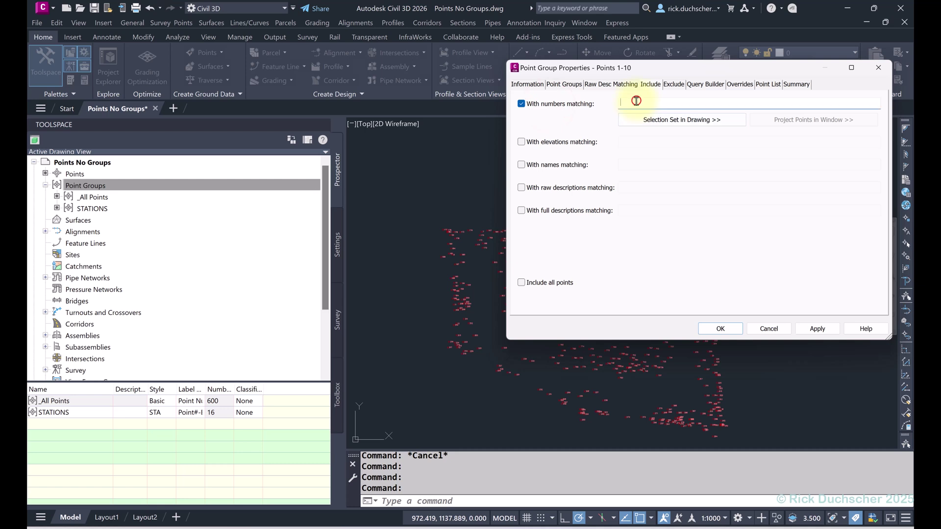
pyautogui.write('1-10')
pyautogui.click(812, 333)
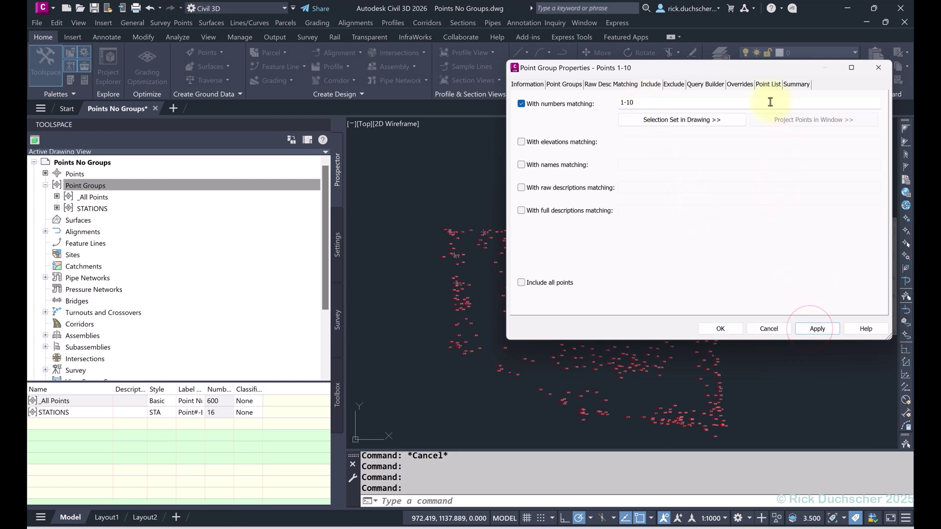
# Preview the resulting point list, then switch the 1-10 number criterion back off.
pyautogui.click(765, 86)
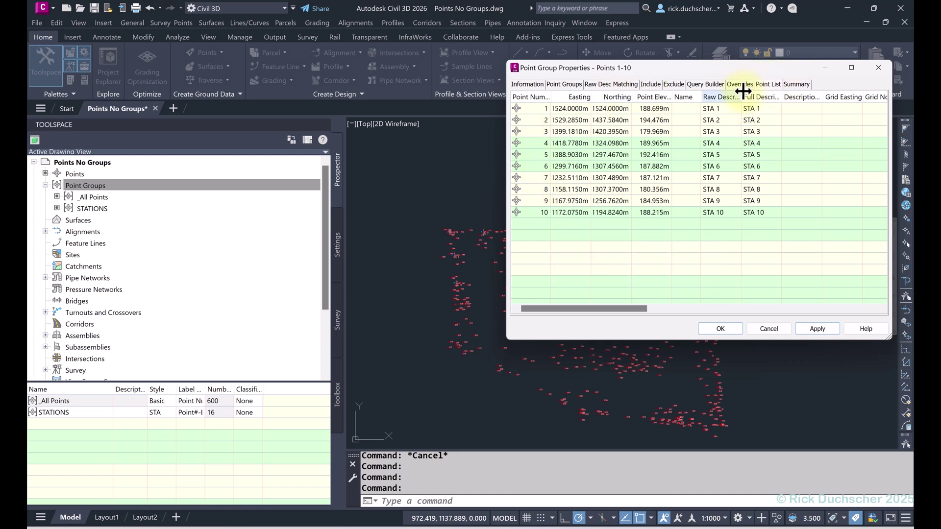
pyautogui.click(650, 85)
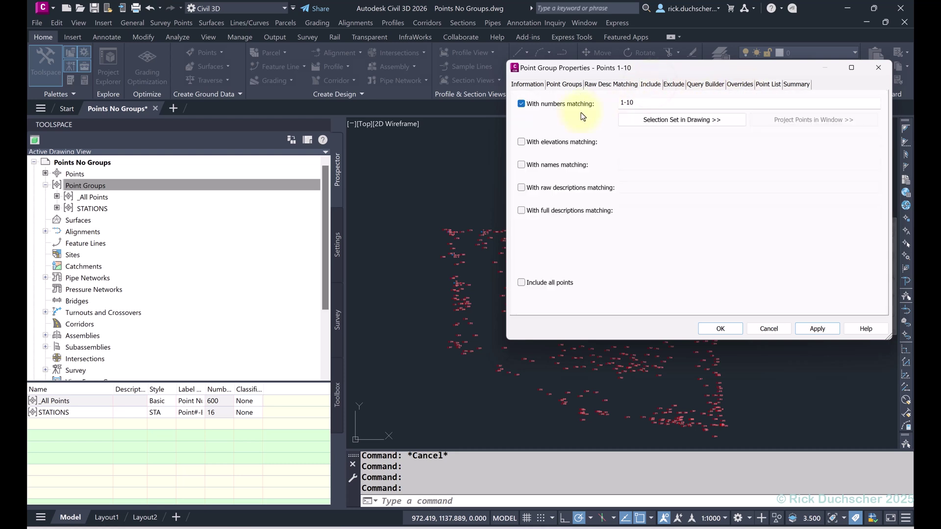
pyautogui.click(555, 104)
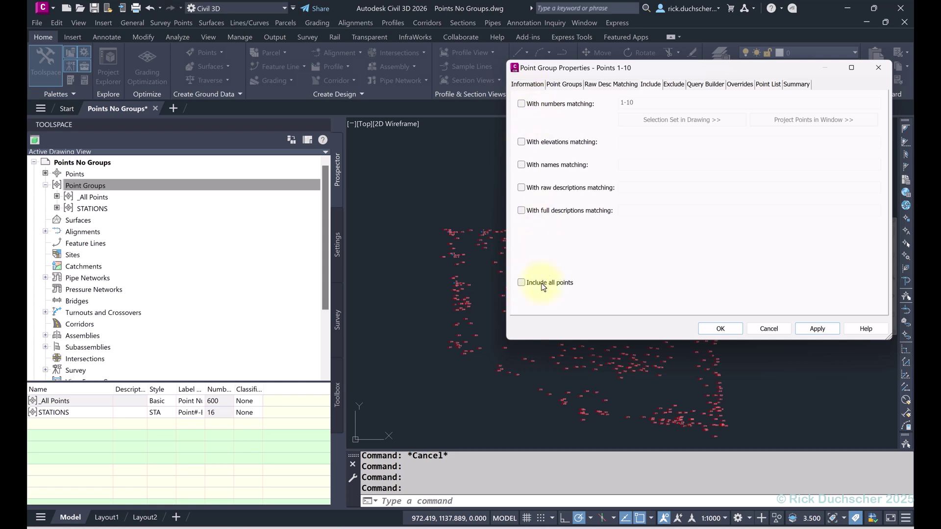
# Turn on Include all points, apply it, and review the group's full point list.
pyautogui.click(541, 284)
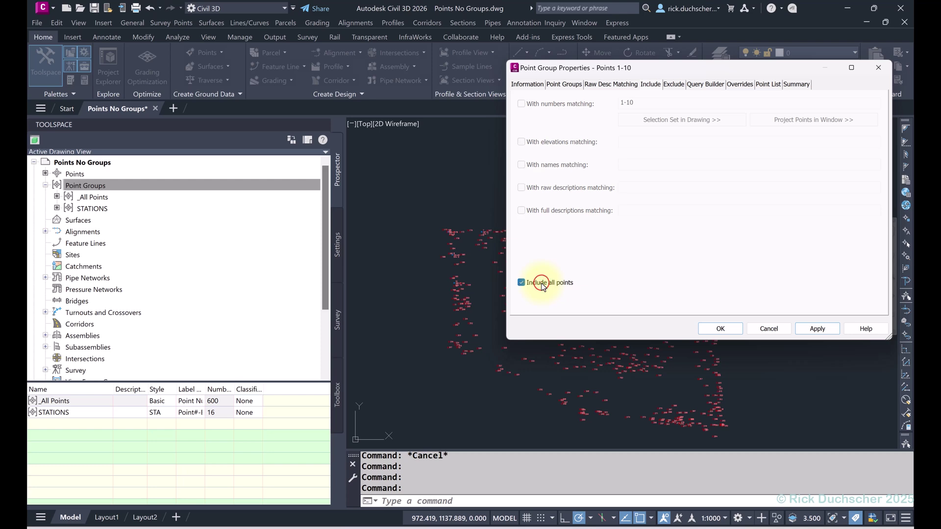
pyautogui.click(814, 329)
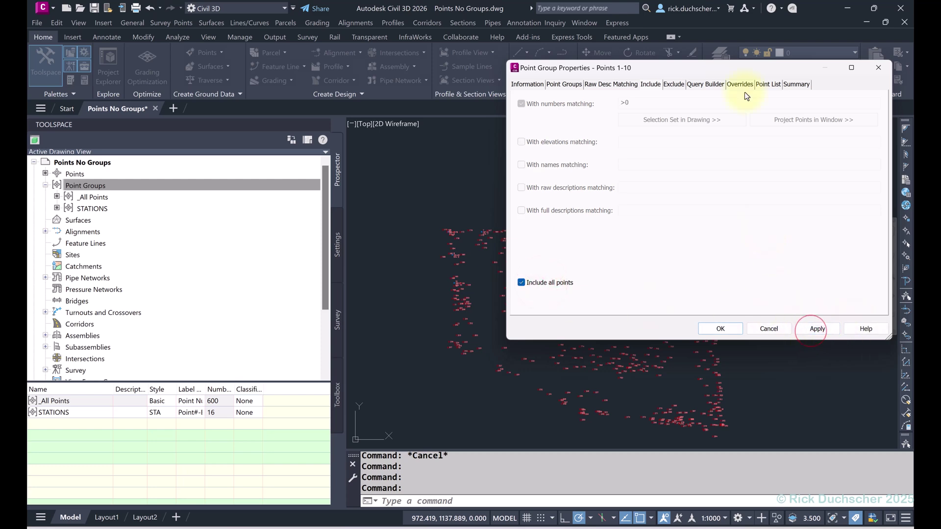
pyautogui.click(768, 85)
pyautogui.scroll(-1, 742, 135)
pyautogui.scroll(1, 743, 135)
pyautogui.click(651, 84)
# Try a point-number exclusion on the Exclude tab, apply it, and preview the remaining points.
pyautogui.click(679, 85)
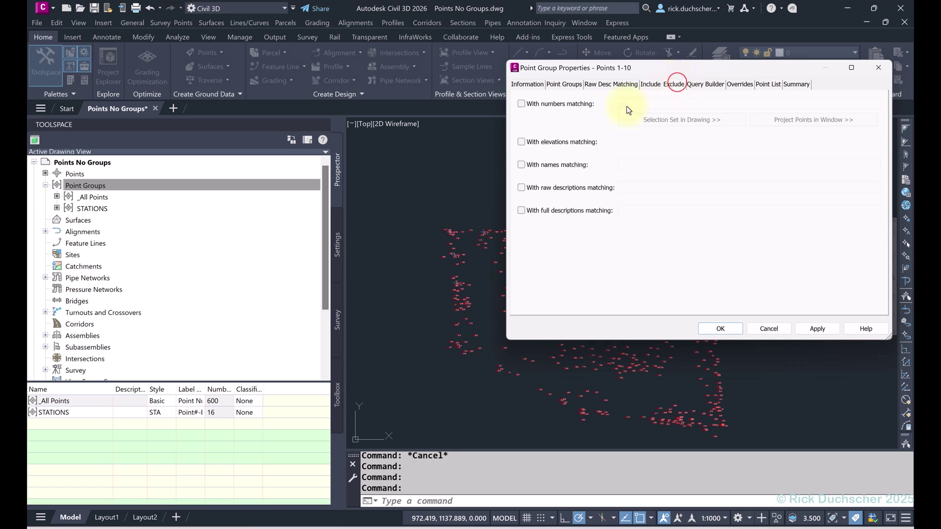
pyautogui.click(563, 104)
pyautogui.click(636, 103)
pyautogui.write('1-10')
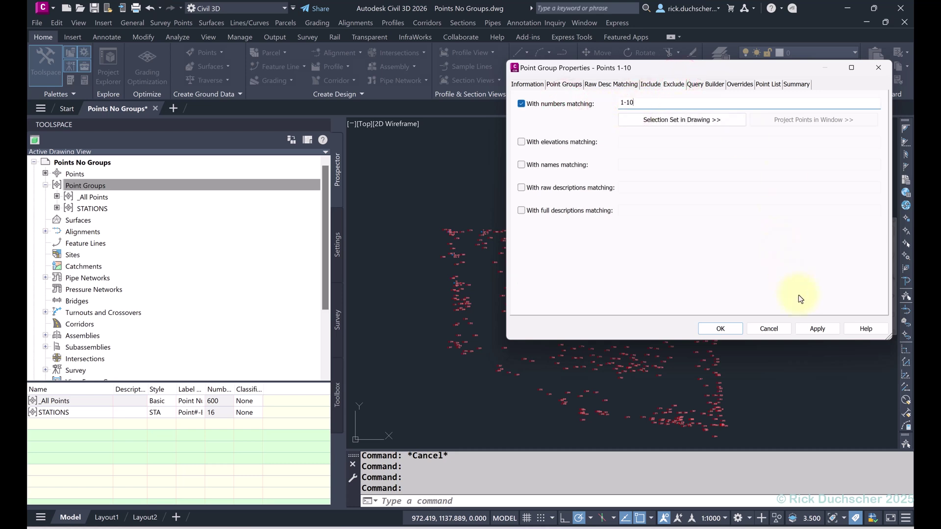
pyautogui.click(818, 329)
pyautogui.click(768, 84)
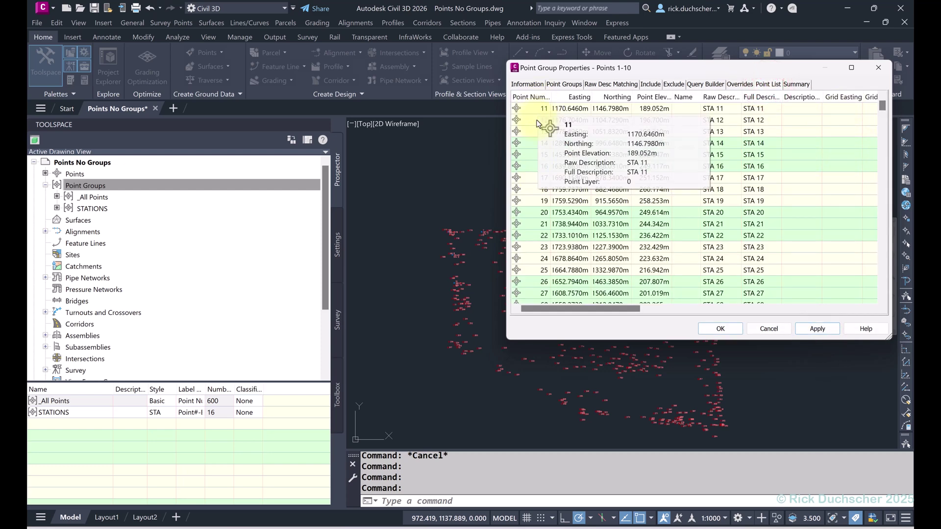
pyautogui.moveTo(541, 145)
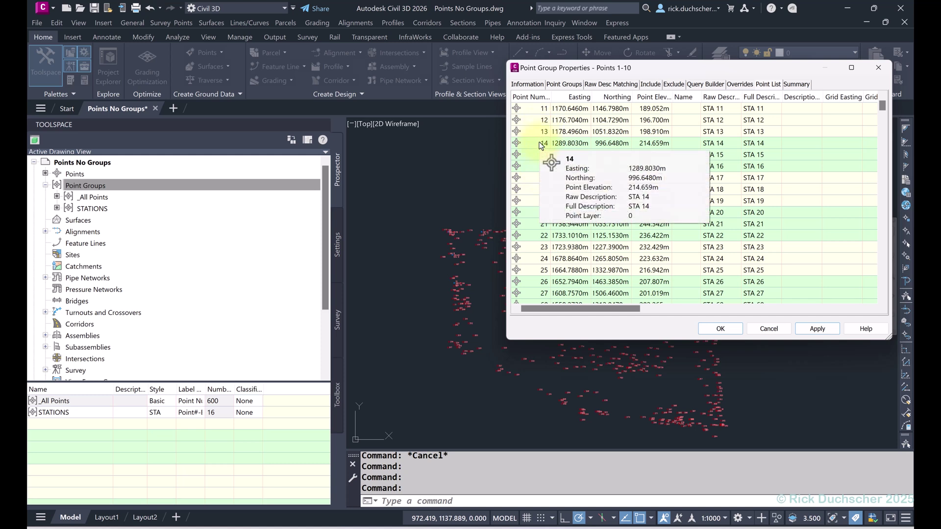
# Uncheck Include all points, set the number range to 1-10, apply, and confirm with OK.
pyautogui.click(666, 85)
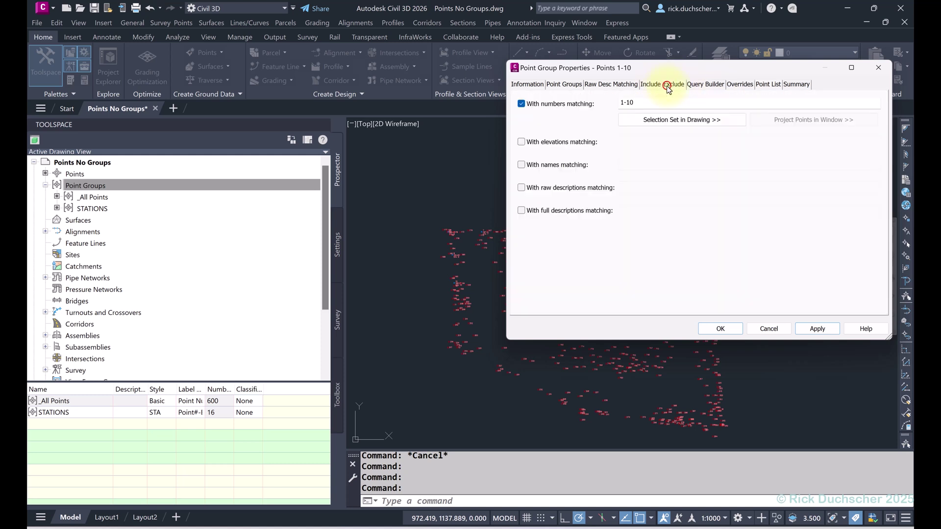
pyautogui.click(545, 105)
pyautogui.click(650, 85)
pyautogui.click(521, 283)
pyautogui.doubleClick(640, 101)
pyautogui.write('1-1')
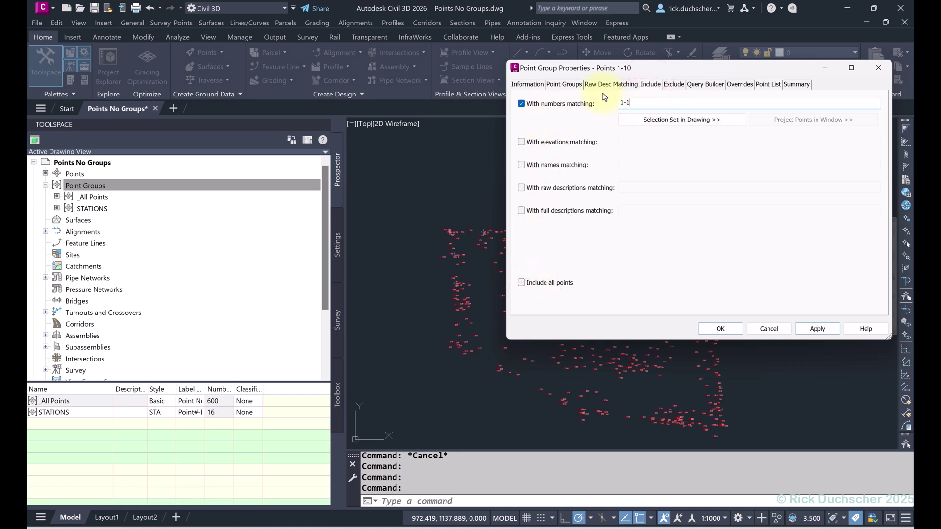
pyautogui.click(812, 328)
pyautogui.click(721, 328)
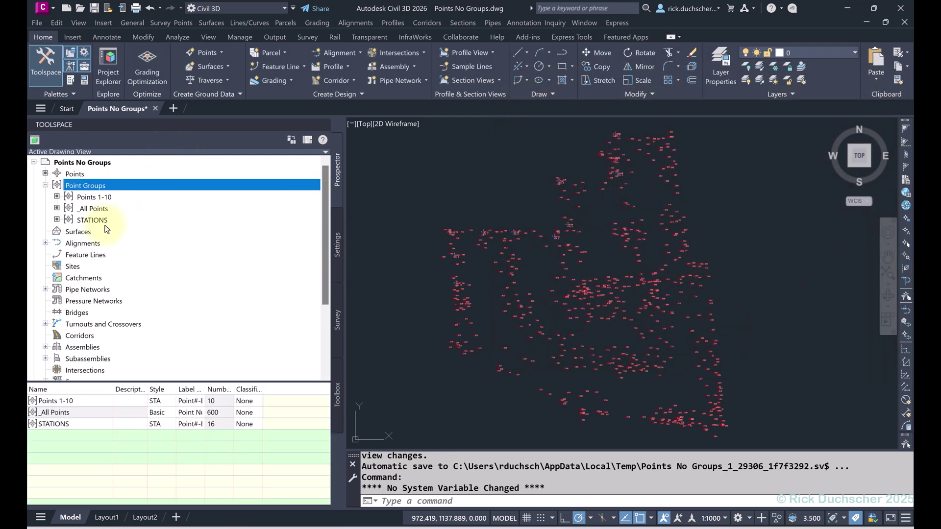
# Set the Points 1-10 group's point style to Gas Valve and label style to Description Only.
pyautogui.click(96, 199)
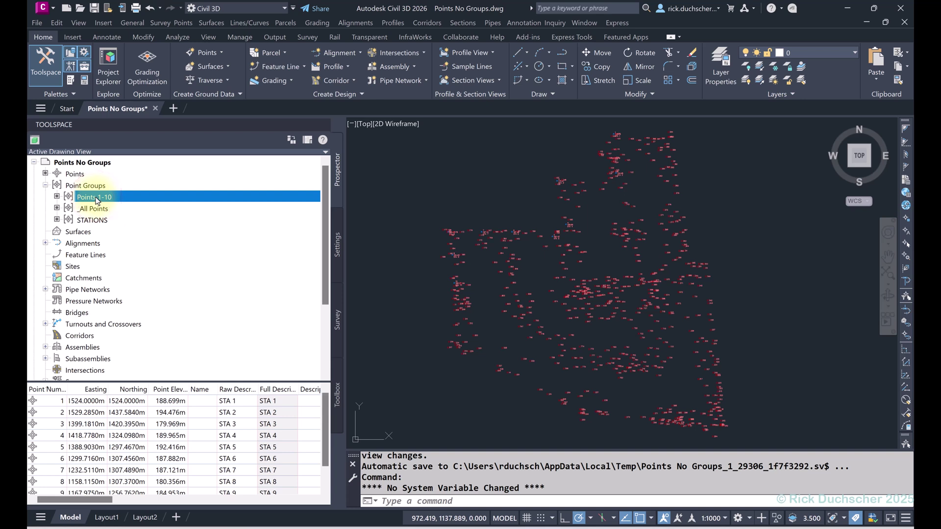
pyautogui.rightClick(97, 199)
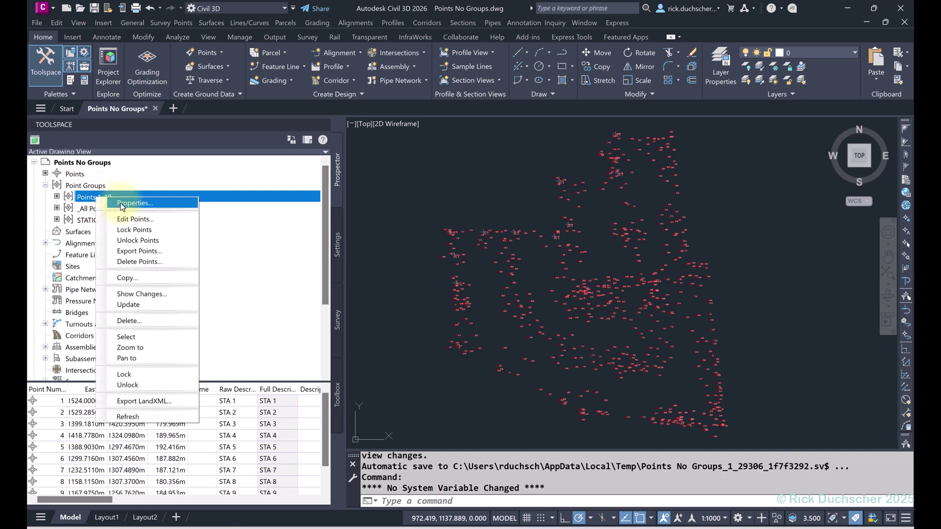
pyautogui.click(121, 203)
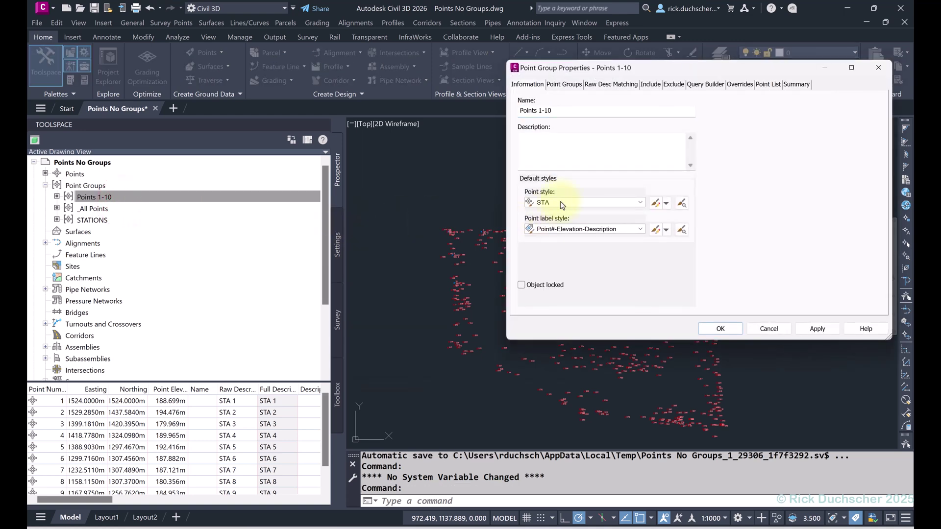
pyautogui.click(561, 202)
pyautogui.click(561, 201)
pyautogui.click(561, 202)
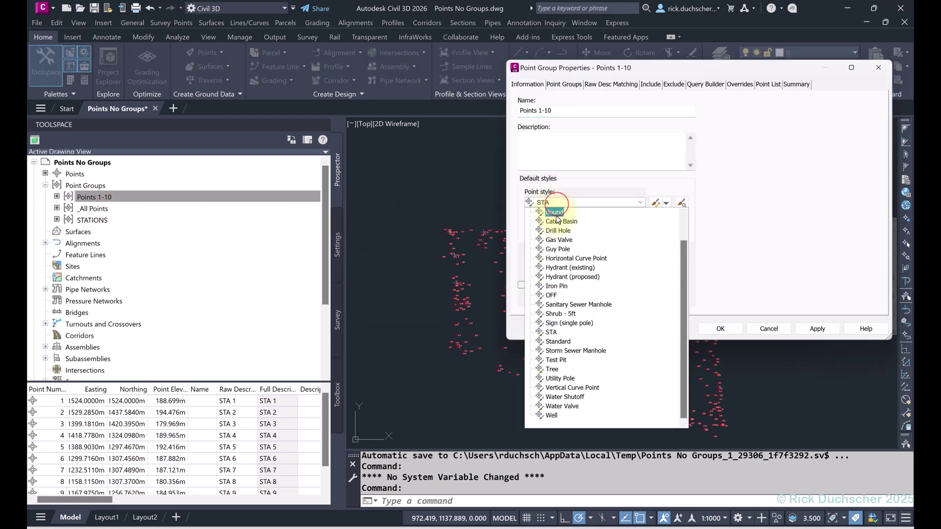
pyautogui.click(554, 242)
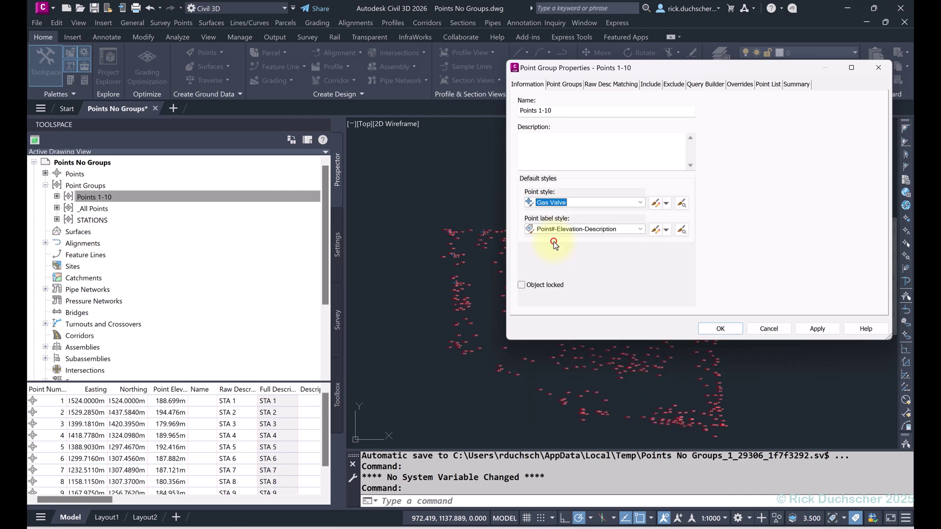
pyautogui.click(587, 228)
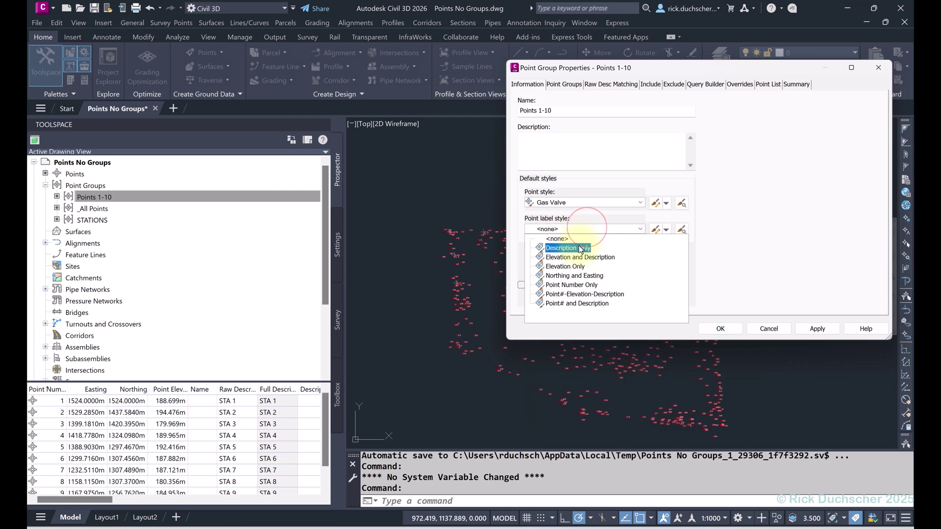
pyautogui.click(578, 247)
pyautogui.click(716, 328)
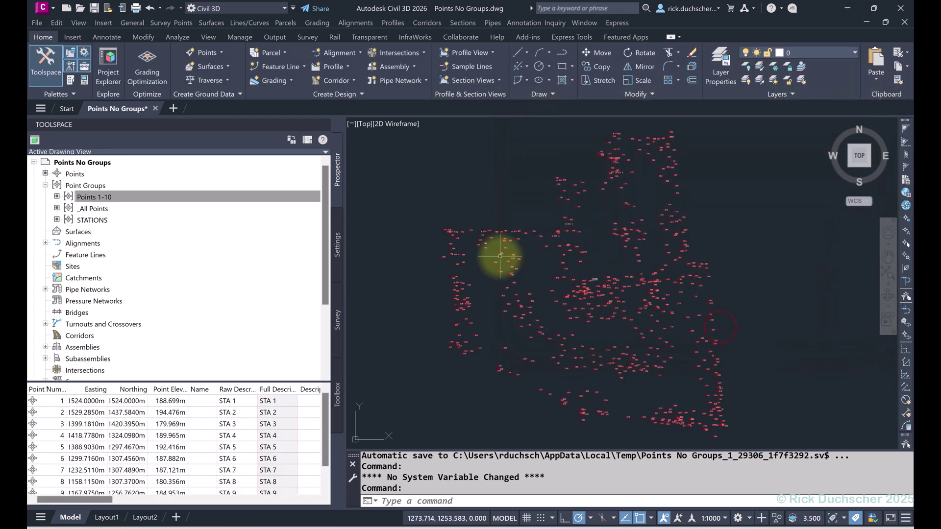
# Check the gas valve symbols, then list all points and scroll to GS points such as 162.
pyautogui.scroll(6, 492, 239)
pyautogui.scroll(2, 393, 191)
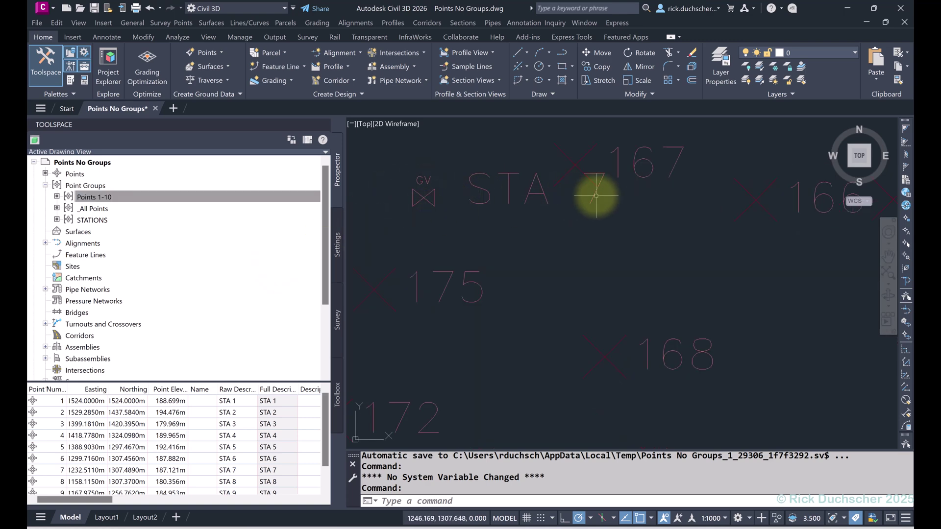
pyautogui.click(84, 185)
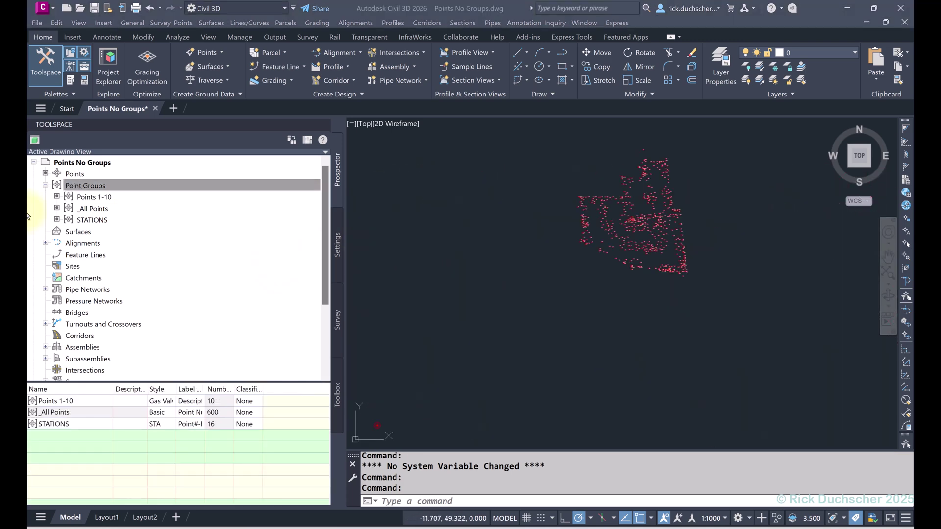
pyautogui.click(71, 174)
pyautogui.scroll(-20, 276, 423)
pyautogui.scroll(-10, 276, 425)
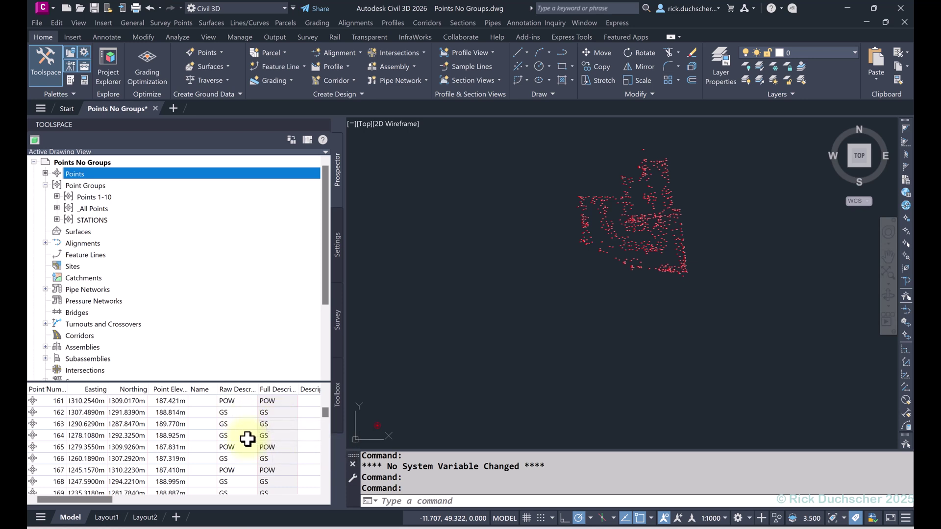
pyautogui.click(52, 412)
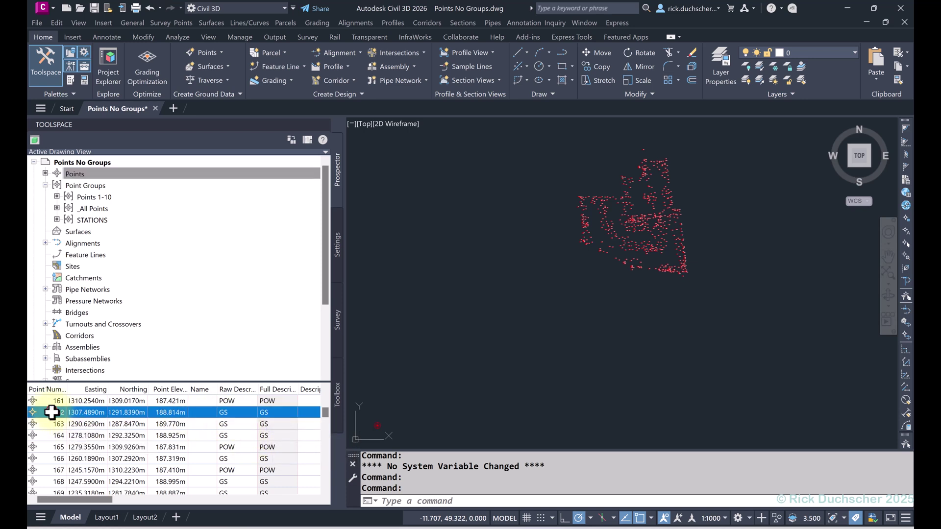
pyautogui.moveTo(238, 418); pyautogui.dragTo(237, 454)
pyautogui.scroll(-9, 237, 454)
pyautogui.scroll(-20, 232, 458)
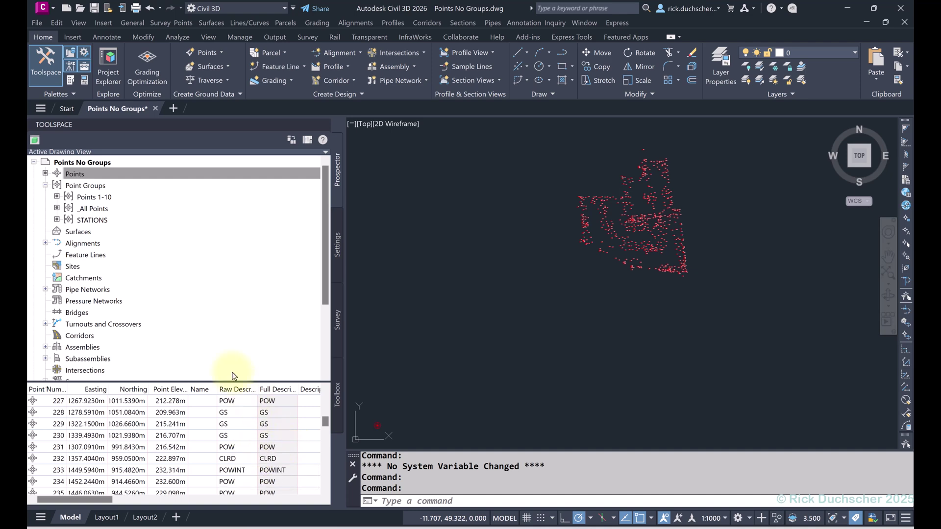
# Create a point group named 'GS' with the Guy Pole point style and show its Include criteria.
pyautogui.rightClick(80, 187)
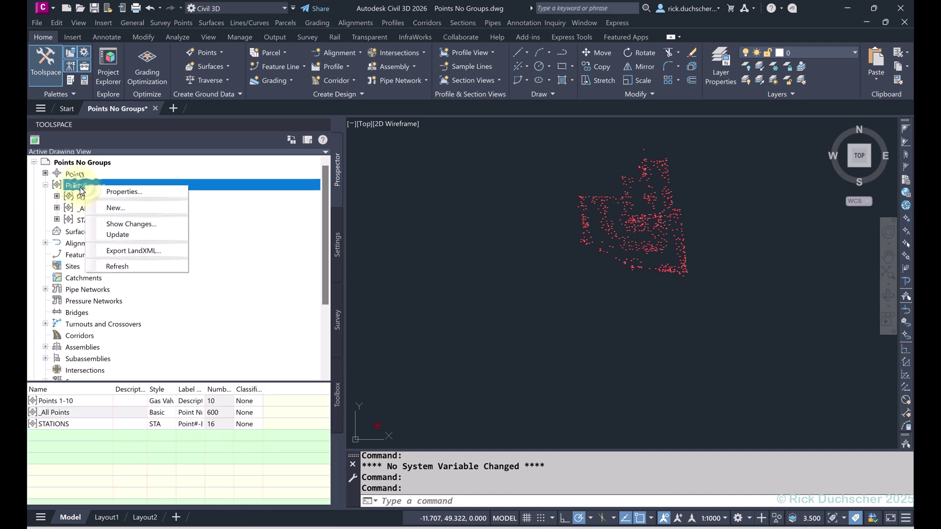
pyautogui.click(108, 209)
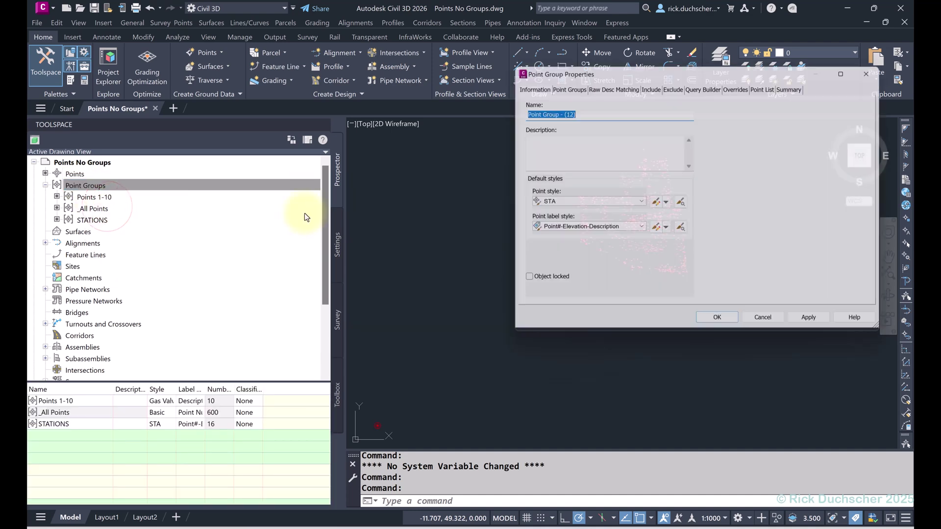
pyautogui.tripleClick(587, 109)
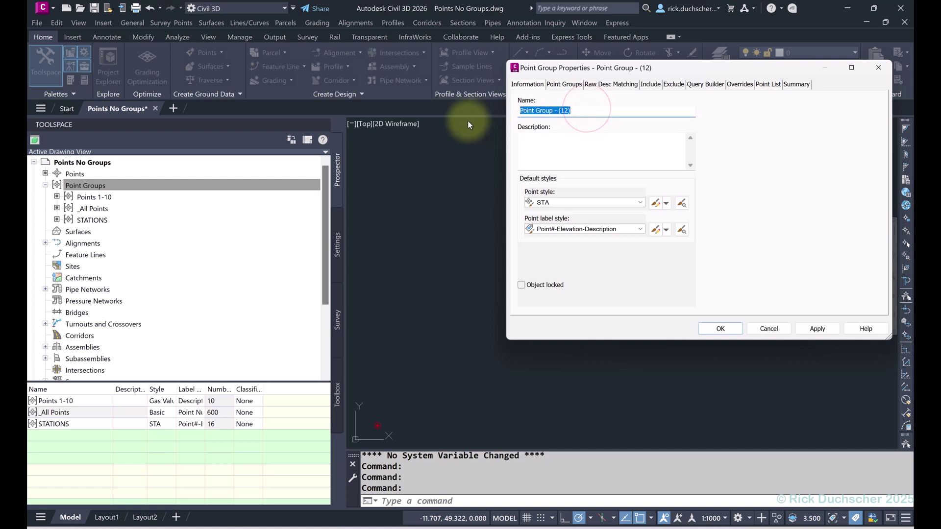
pyautogui.write('GS')
pyautogui.click(532, 160)
pyautogui.click(569, 201)
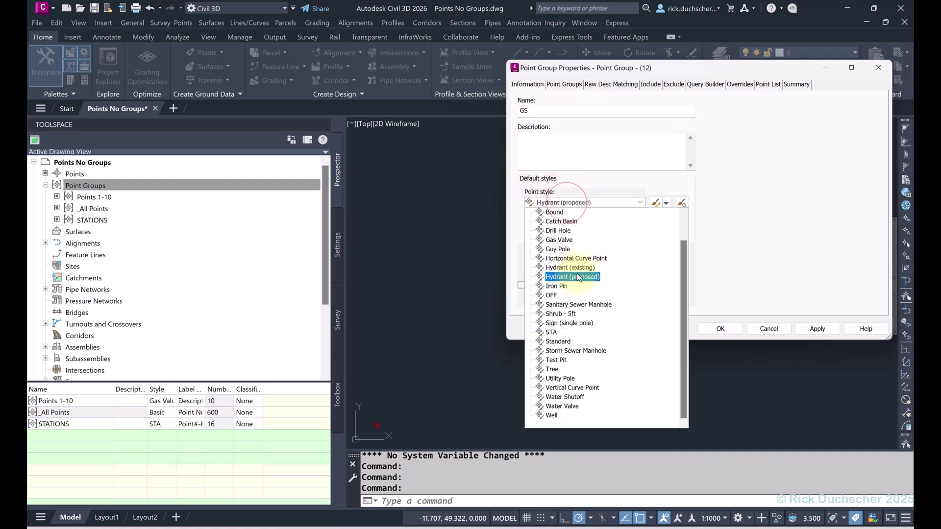
pyautogui.click(555, 251)
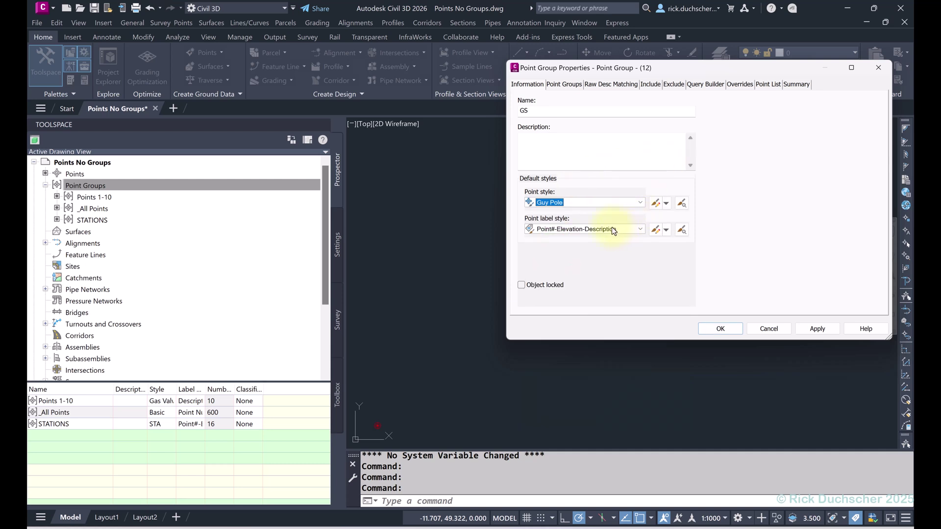
pyautogui.click(651, 86)
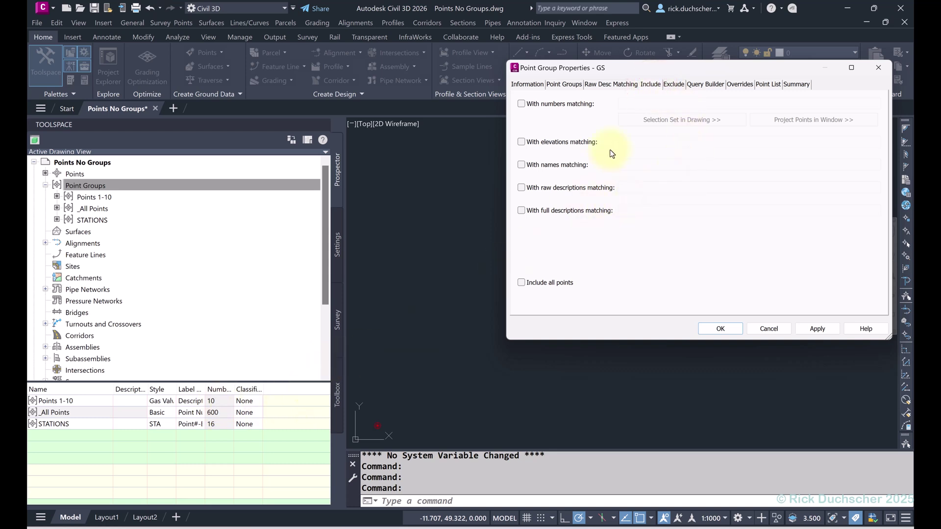
# Include points with raw description GS in the GS group and preview its point list.
pyautogui.click(548, 189)
pyautogui.click(630, 186)
pyautogui.write('GS')
pyautogui.click(817, 329)
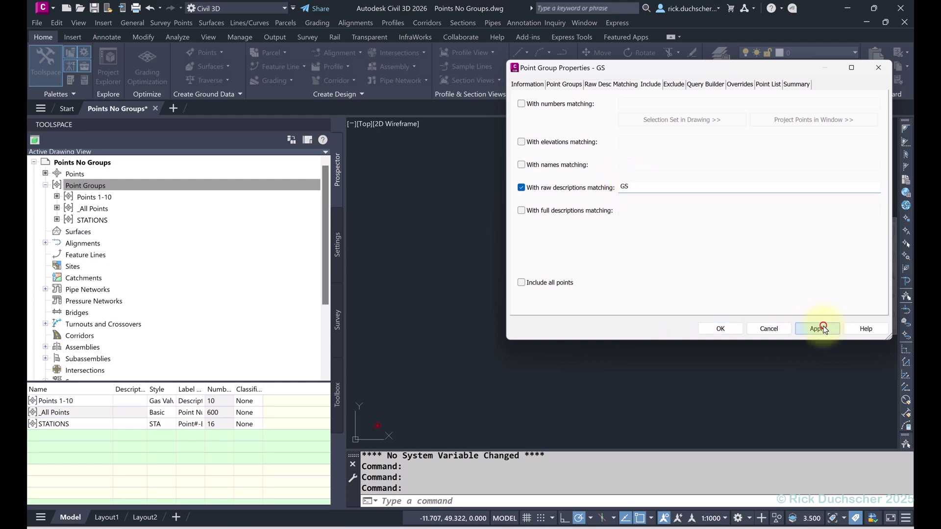
pyautogui.click(764, 83)
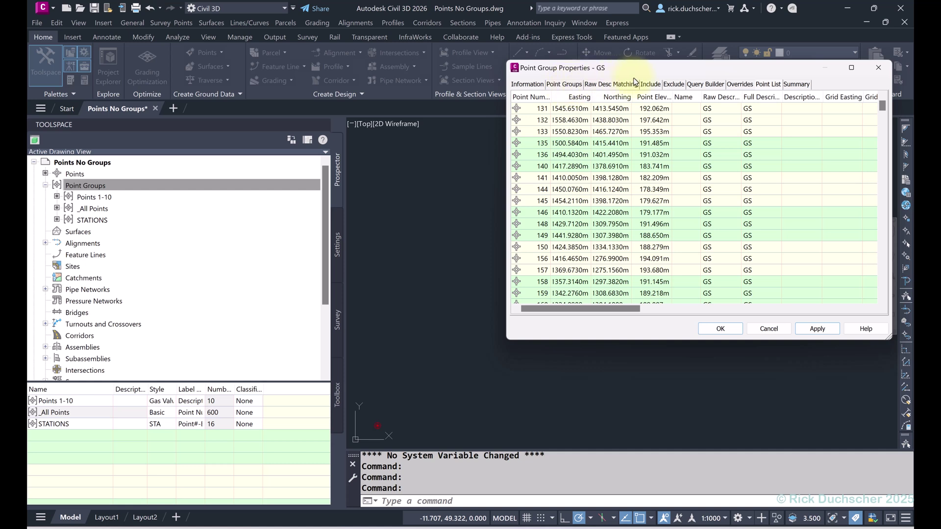
# Change the raw description filter to GS*, check the 326 matching points, and create the group.
pyautogui.click(650, 84)
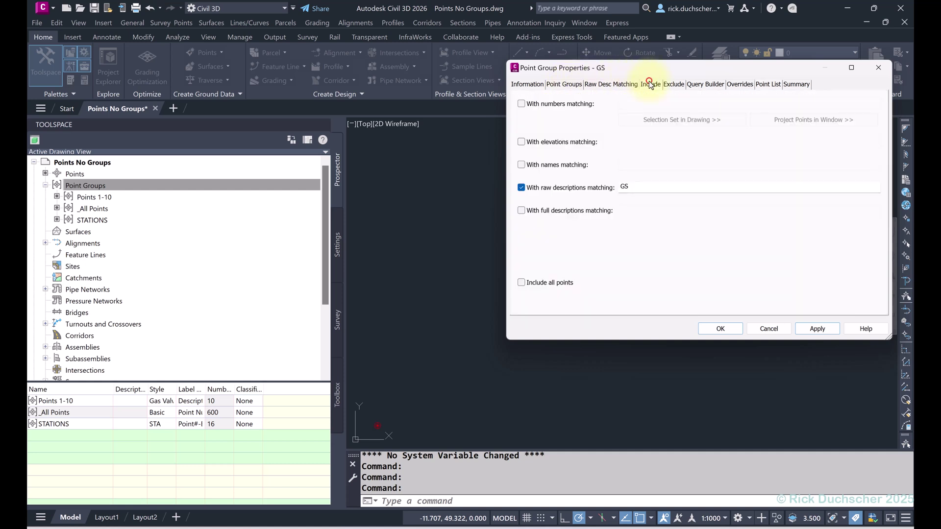
pyautogui.click(648, 188)
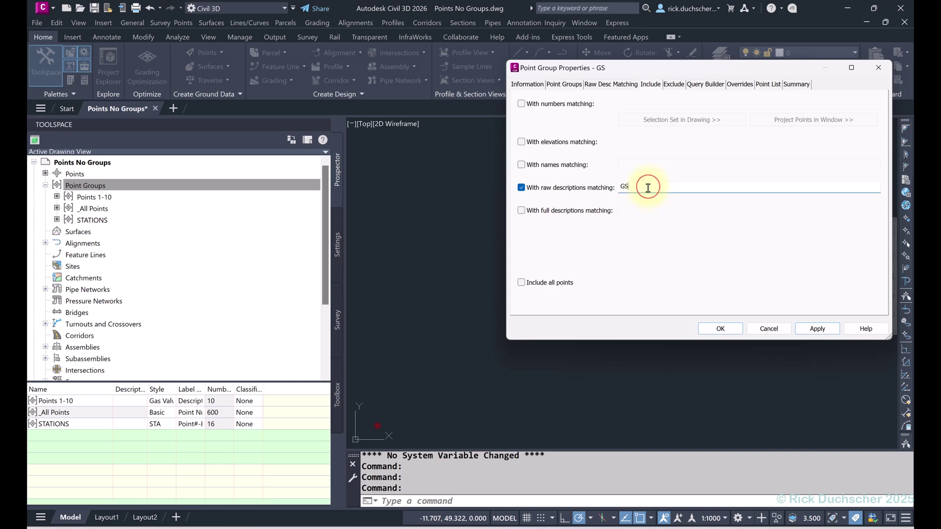
pyautogui.write('*')
pyautogui.click(810, 327)
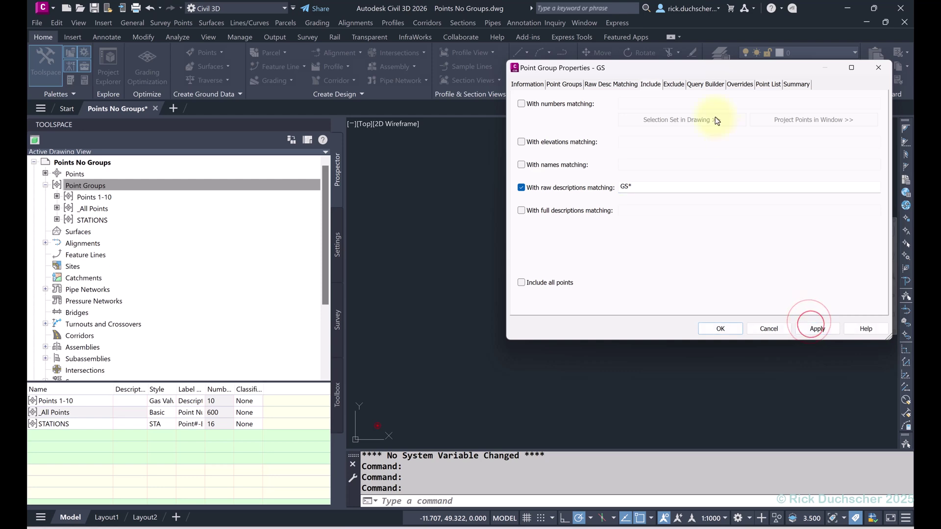
pyautogui.click(768, 85)
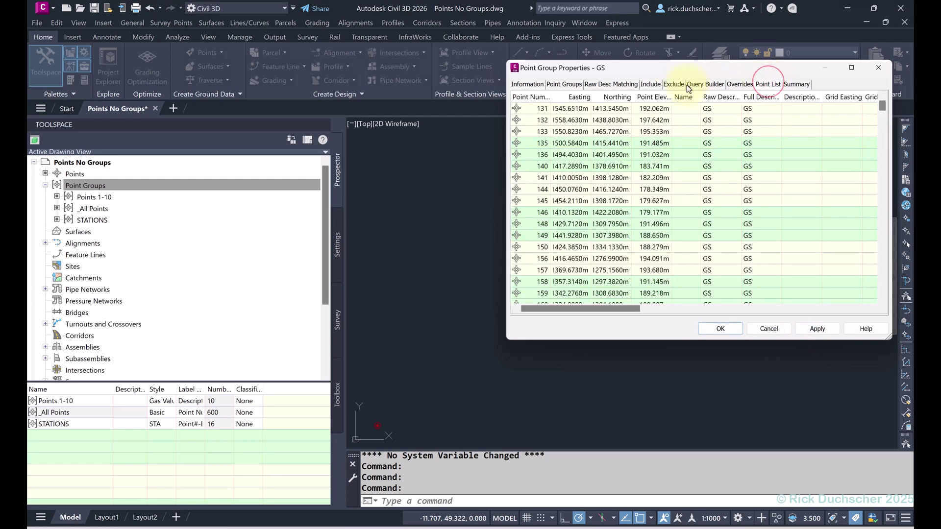
pyautogui.click(720, 329)
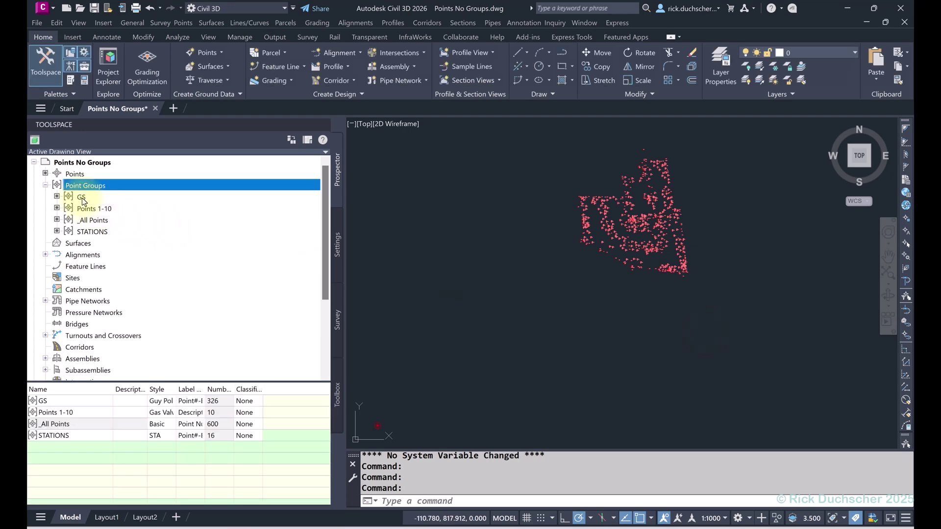
# Display the GS group's points in Prospector, starting at point 131, and confirm the 326-point summary.
pyautogui.click(82, 198)
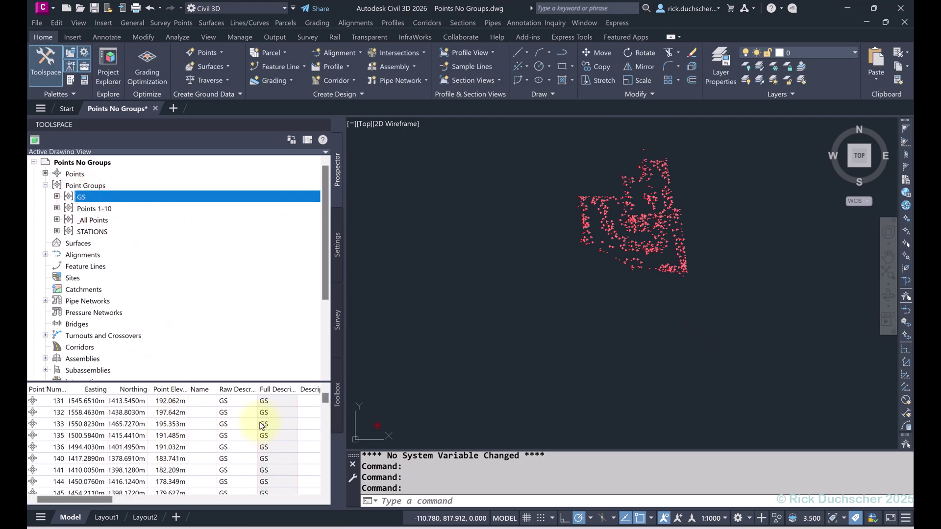
pyautogui.scroll(-10, 253, 425)
pyautogui.moveTo(325, 420); pyautogui.dragTo(325, 398)
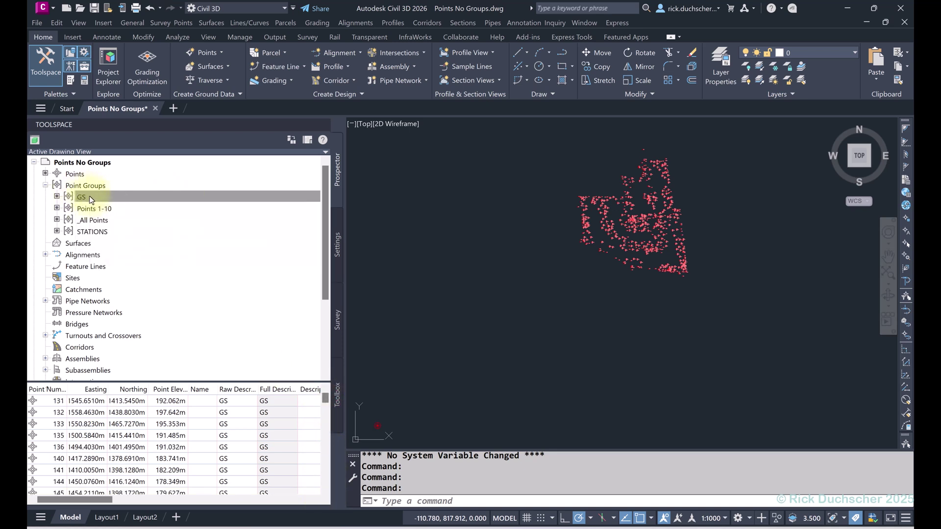
pyautogui.moveTo(90, 199)
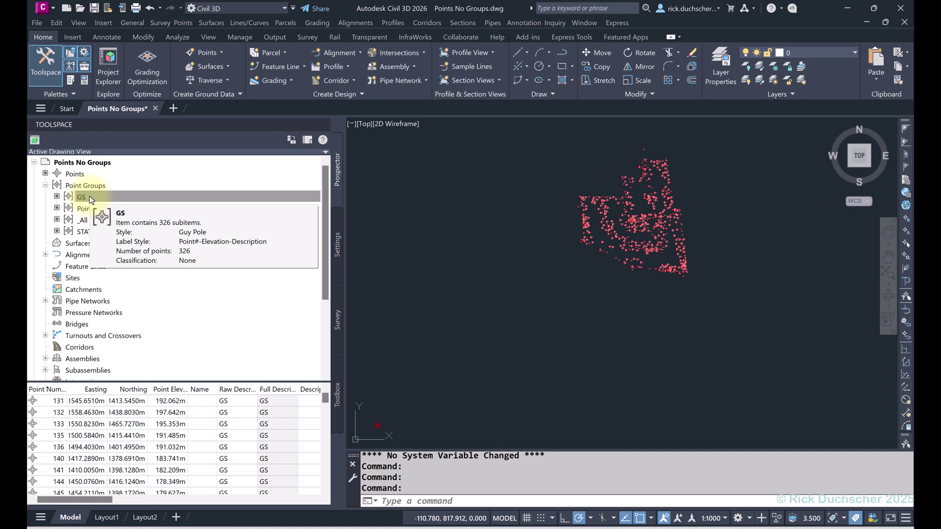